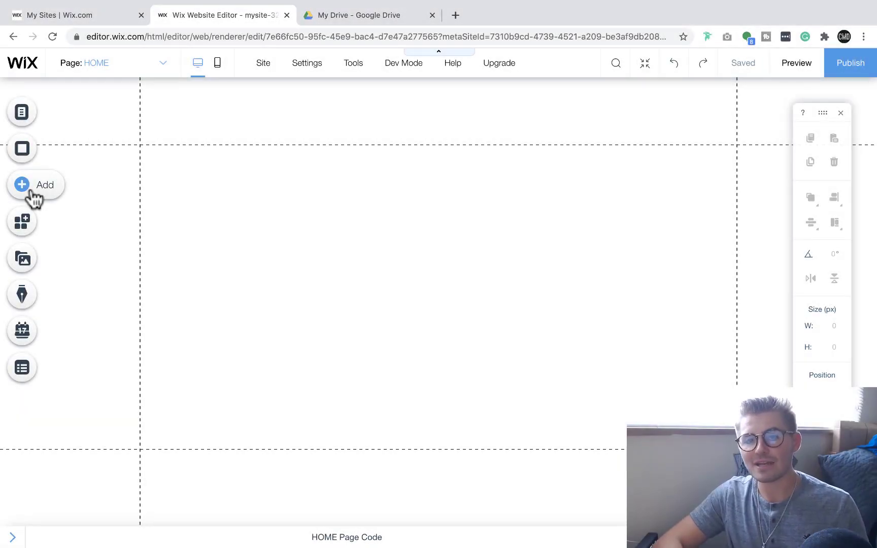
Add a Member's Area from the Members add options, creating the My Account page.
{"action": "left_click", "coordinate": [33, 198]}
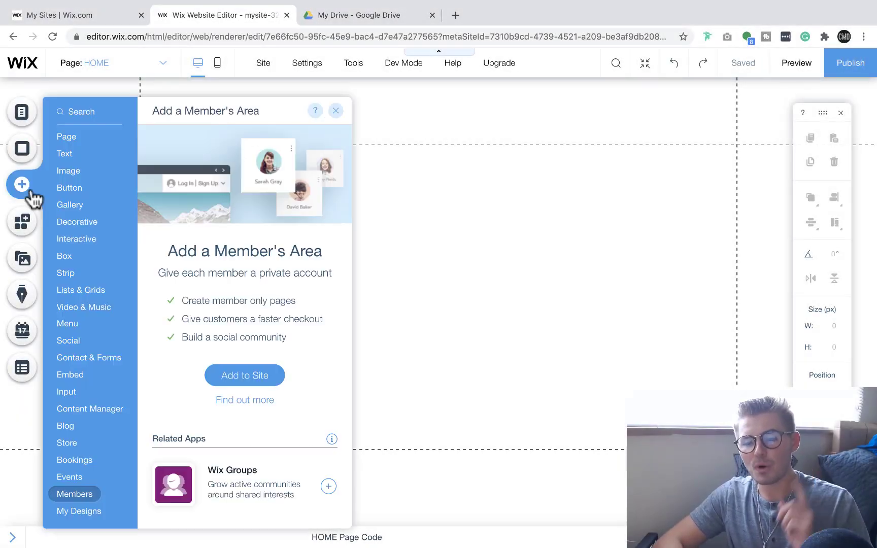
{"action": "left_click", "coordinate": [53, 134]}
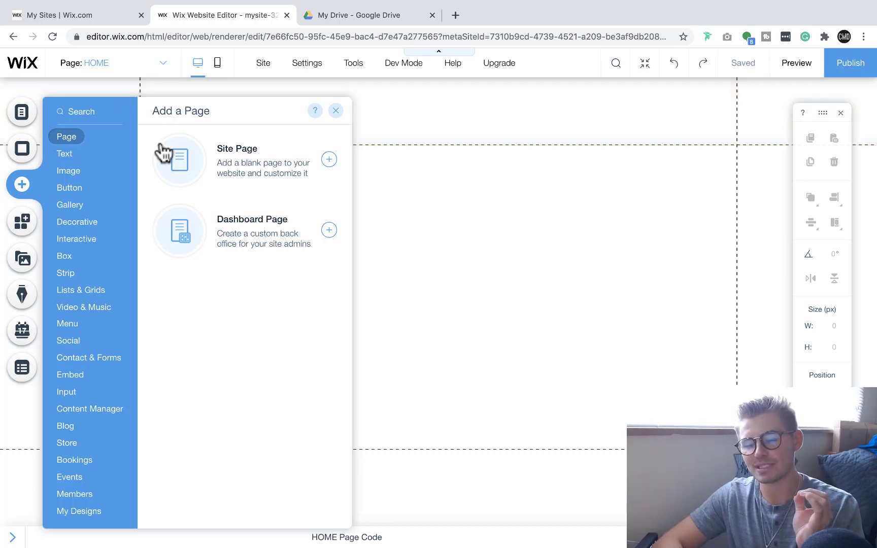
{"action": "left_click", "coordinate": [83, 491]}
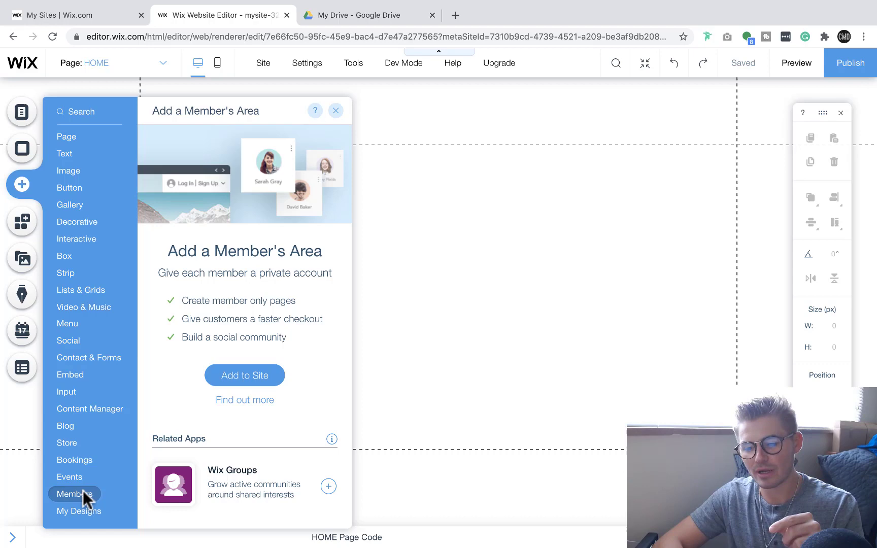
{"action": "left_click", "coordinate": [248, 376]}
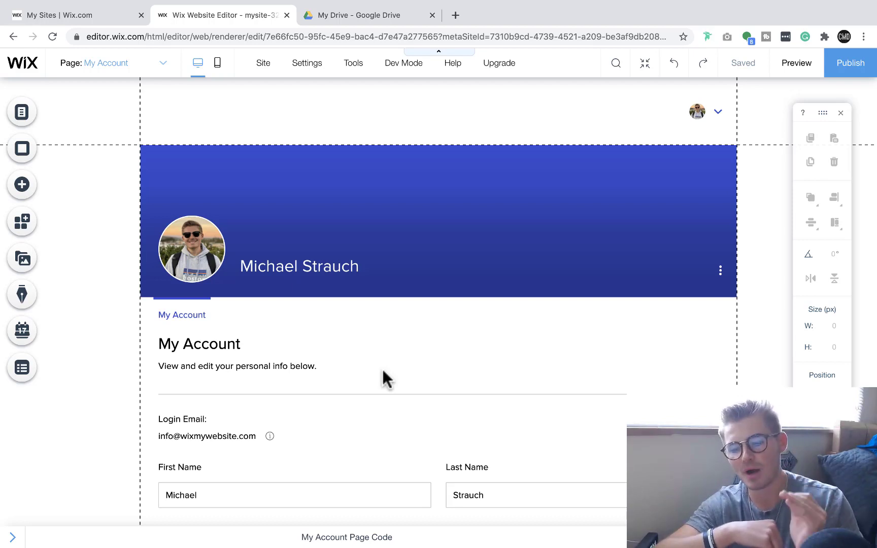
Scroll down the My Account page to view its personal-info fields.
{"action": "scroll", "coordinate": [382, 368], "scroll_direction": "down", "scroll_amount": 5}
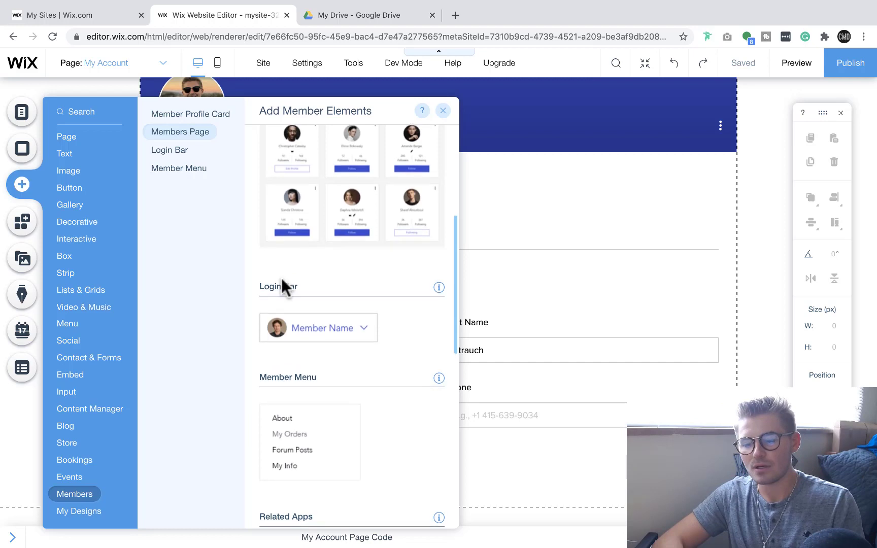
Install Wix Groups from Related Apps, adding a Groups page listing Mysite 32 Group.
{"action": "scroll", "coordinate": [282, 277], "scroll_direction": "down", "scroll_amount": 5}
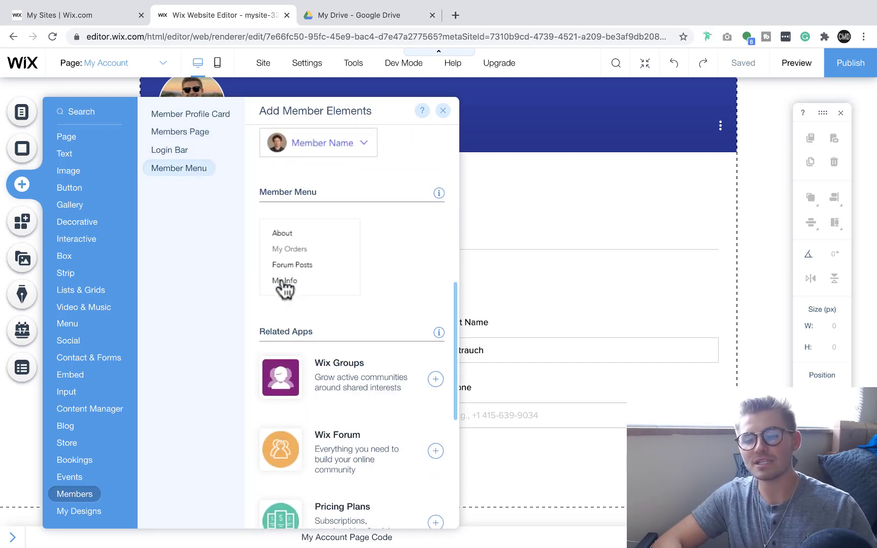
{"action": "scroll", "coordinate": [283, 282], "scroll_direction": "down", "scroll_amount": 3}
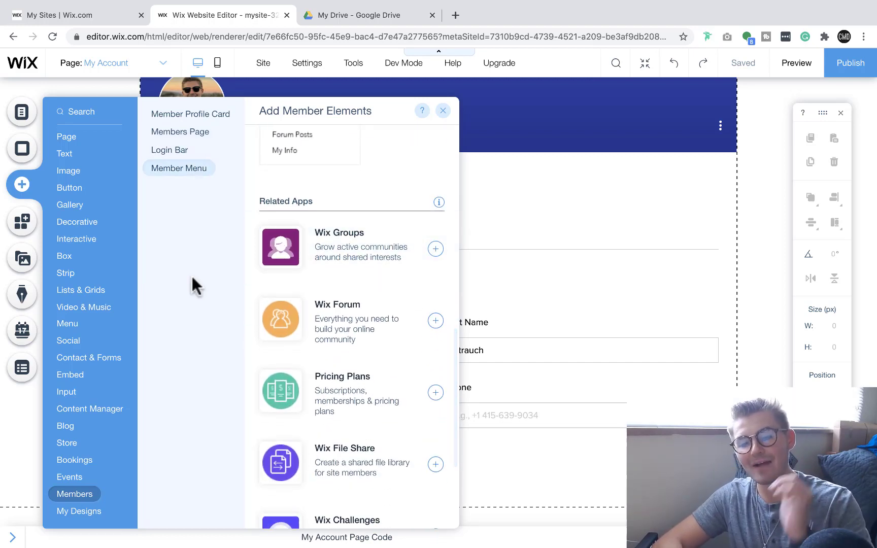
{"action": "scroll", "coordinate": [251, 238], "scroll_direction": "down", "scroll_amount": 2}
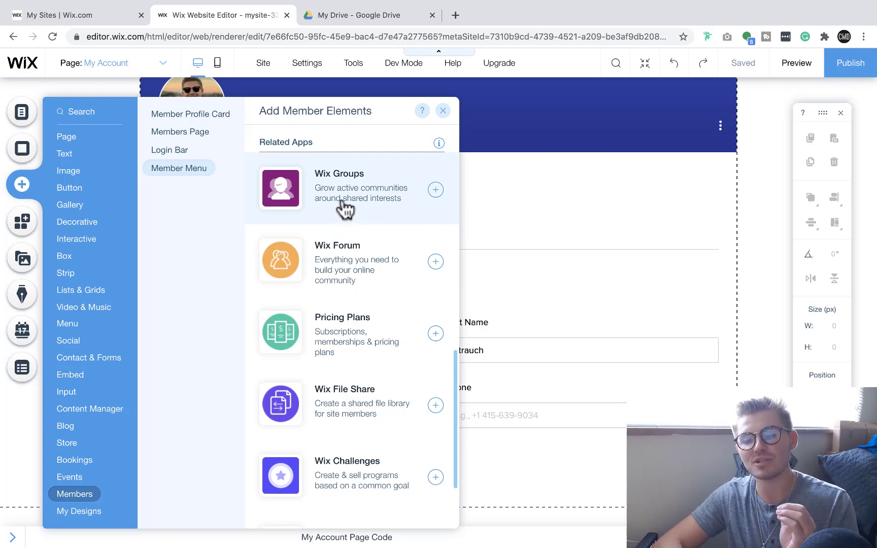
{"action": "left_click", "coordinate": [343, 202]}
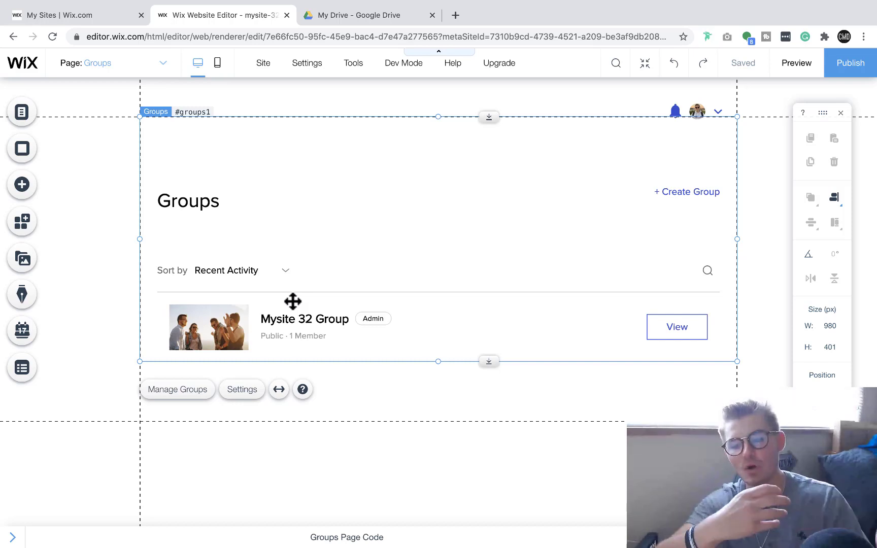
{"action": "left_click", "coordinate": [184, 394]}
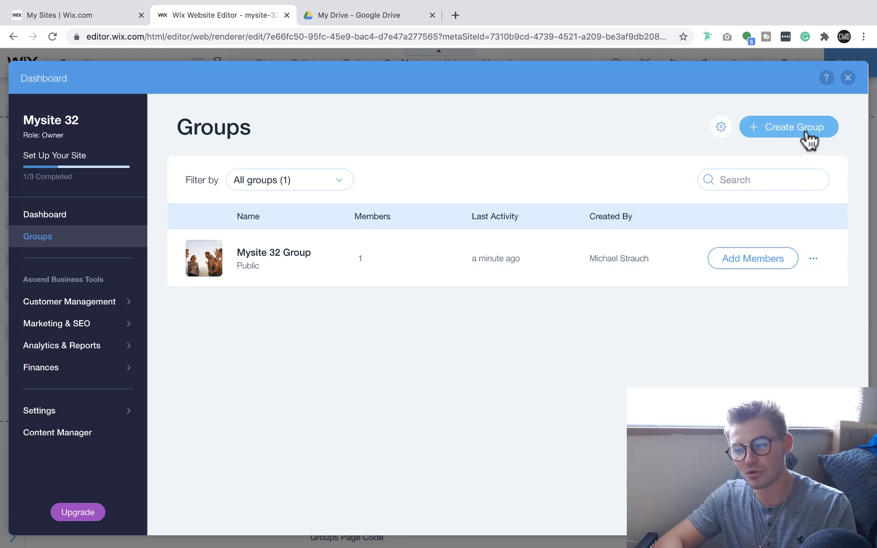
{"action": "left_click", "coordinate": [813, 259]}
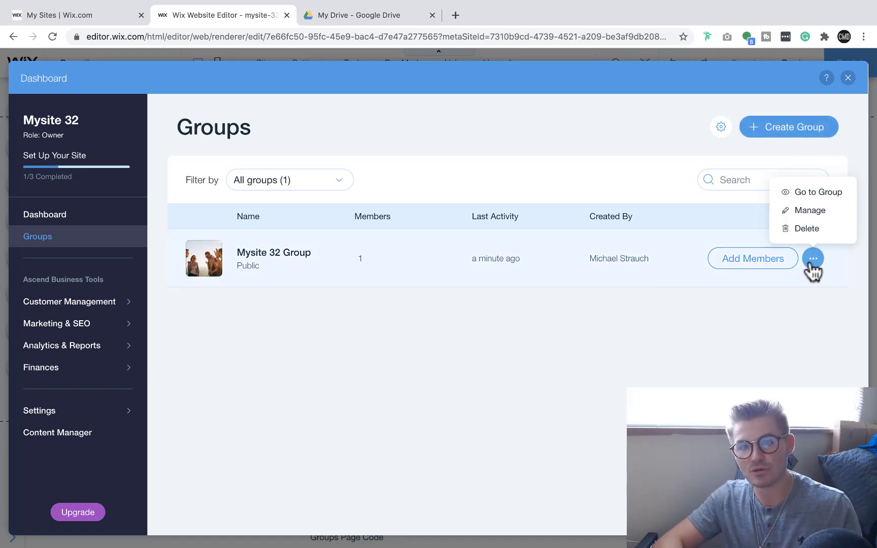
{"action": "left_click", "coordinate": [848, 79]}
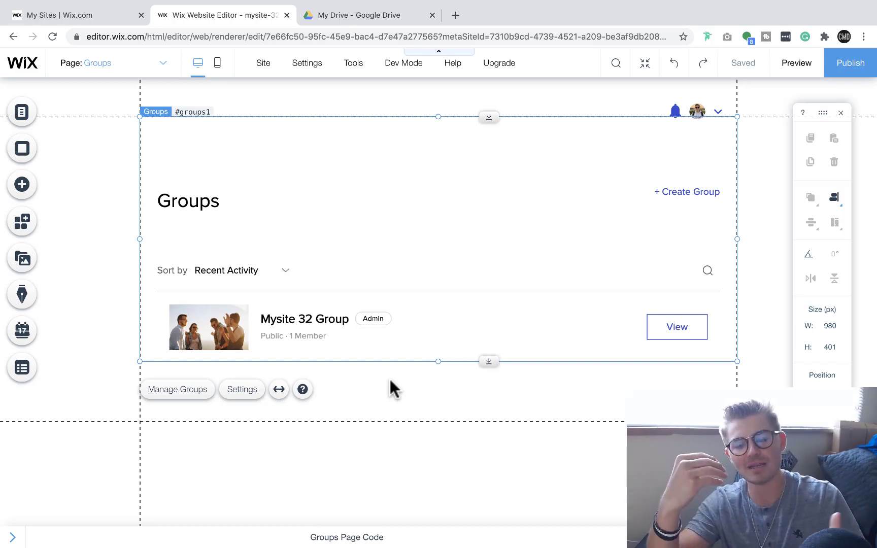
Install Wix Forum from the member elements, creating a Forum page with General Discussions.
{"action": "left_click", "coordinate": [23, 193]}
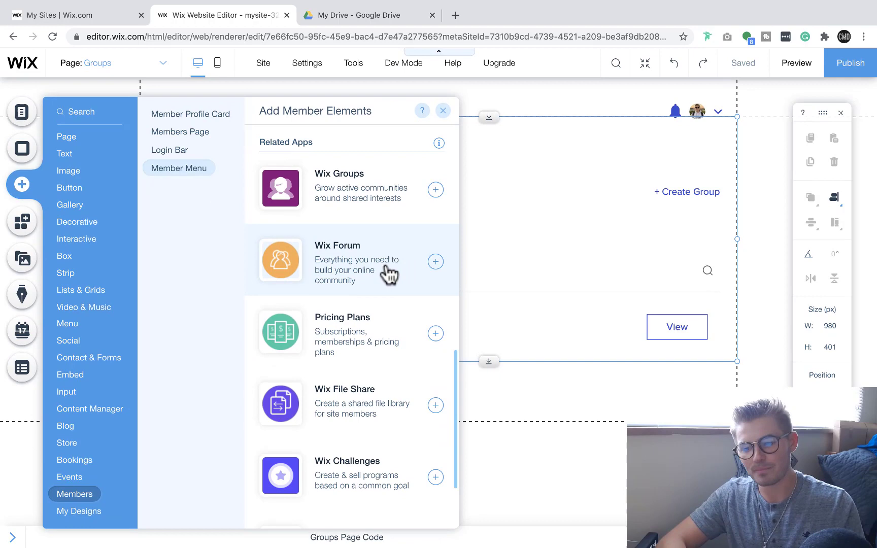
{"action": "left_click", "coordinate": [385, 262]}
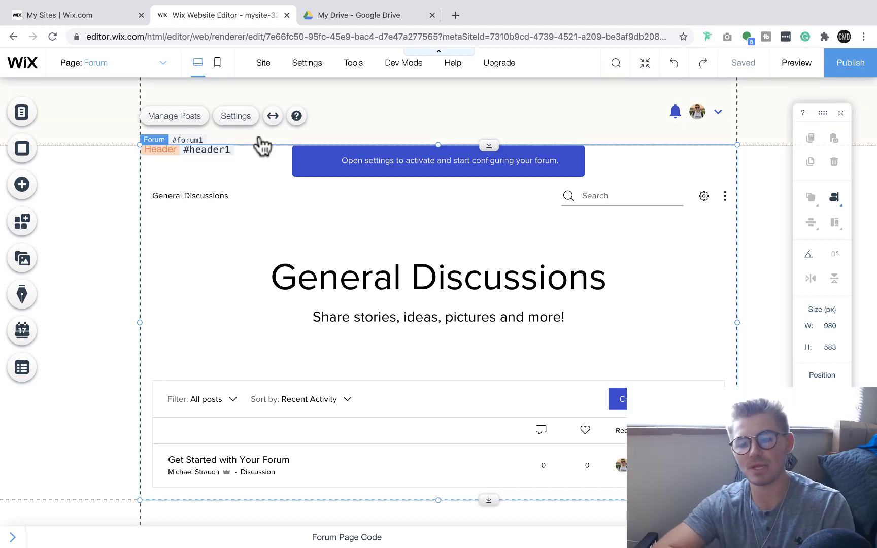
In the forum's Settings, raise the maximum image, video and file size to 500MB.
{"action": "left_click", "coordinate": [236, 117]}
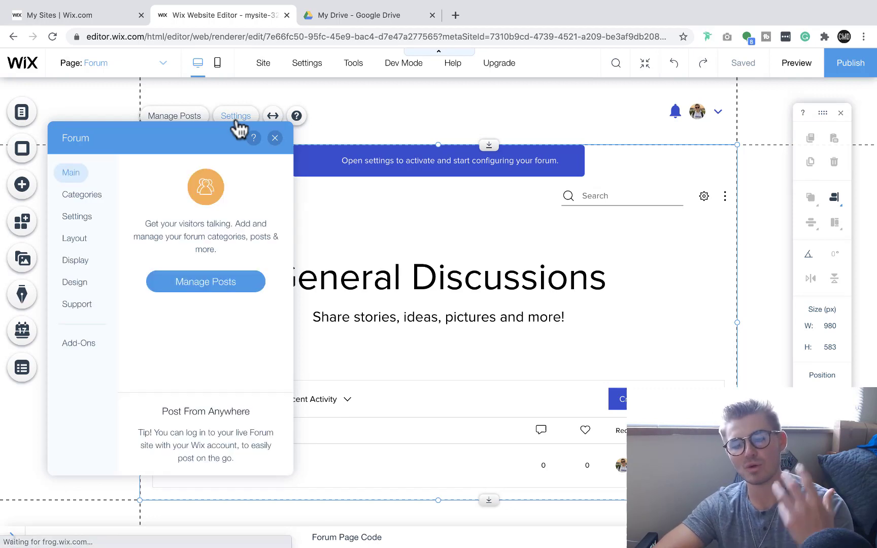
{"action": "left_click", "coordinate": [82, 196]}
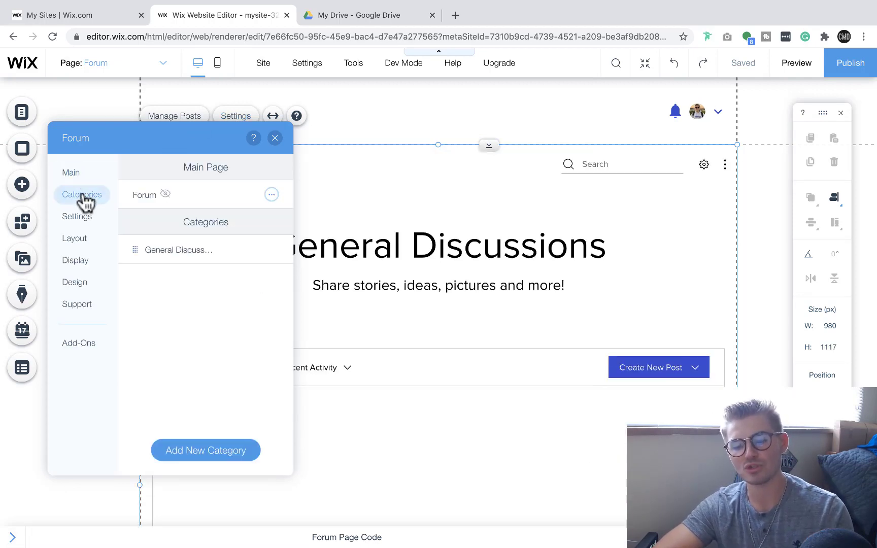
{"action": "left_click", "coordinate": [78, 220]}
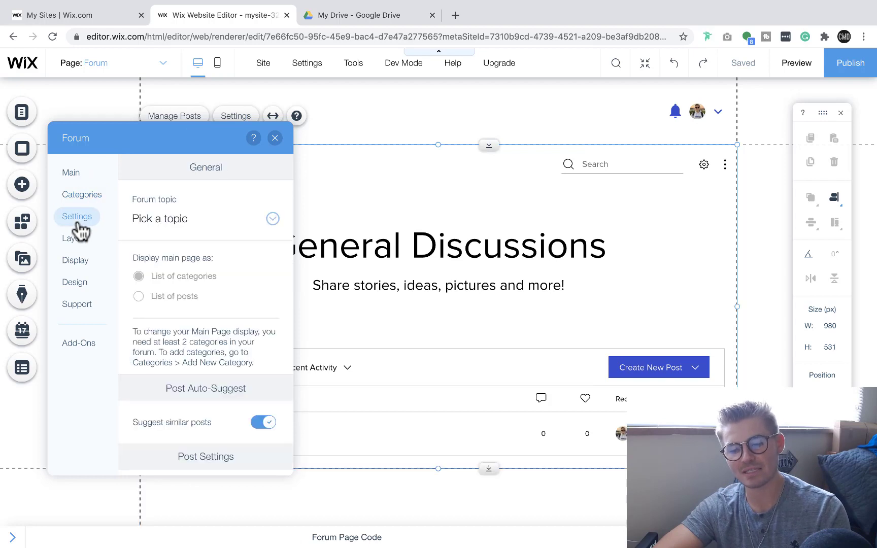
{"action": "scroll", "coordinate": [158, 266], "scroll_direction": "down", "scroll_amount": 10}
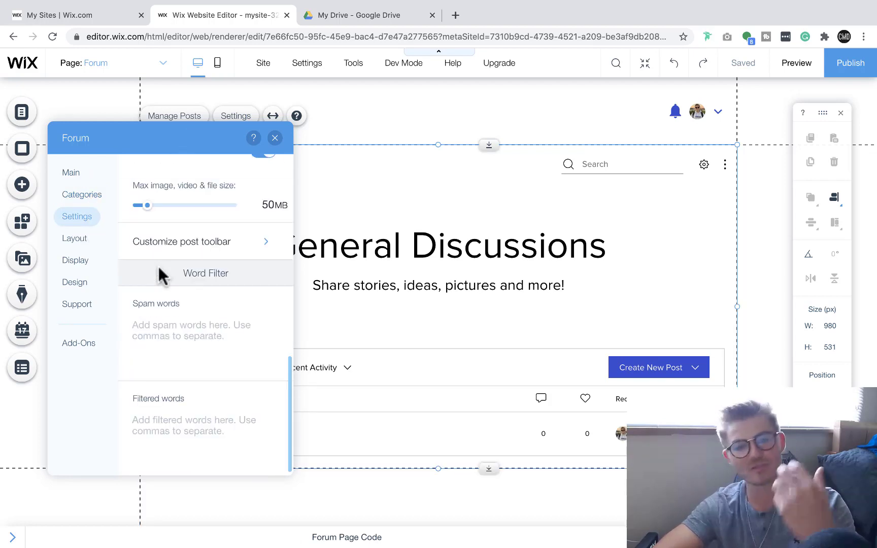
{"action": "scroll", "coordinate": [159, 268], "scroll_direction": "up", "scroll_amount": 4}
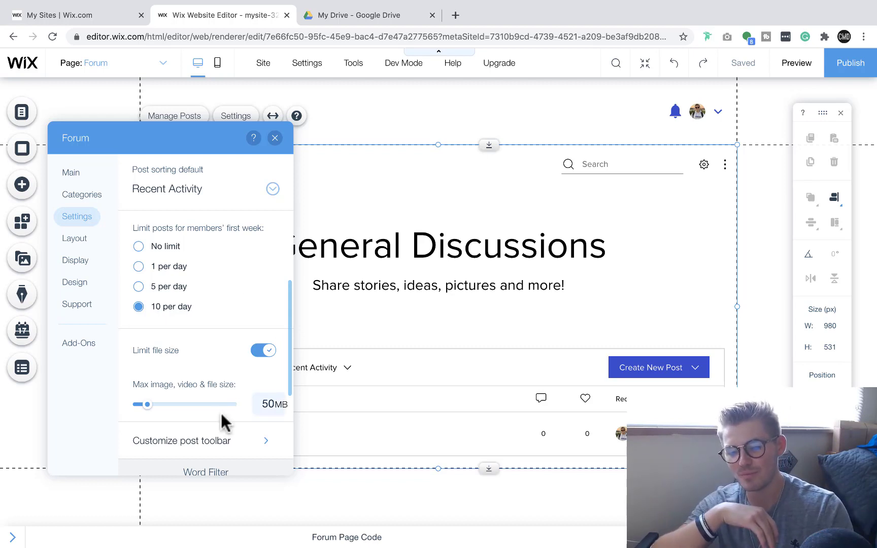
{"action": "left_click_drag", "start_coordinate": [220, 409], "coordinate": [264, 410]}
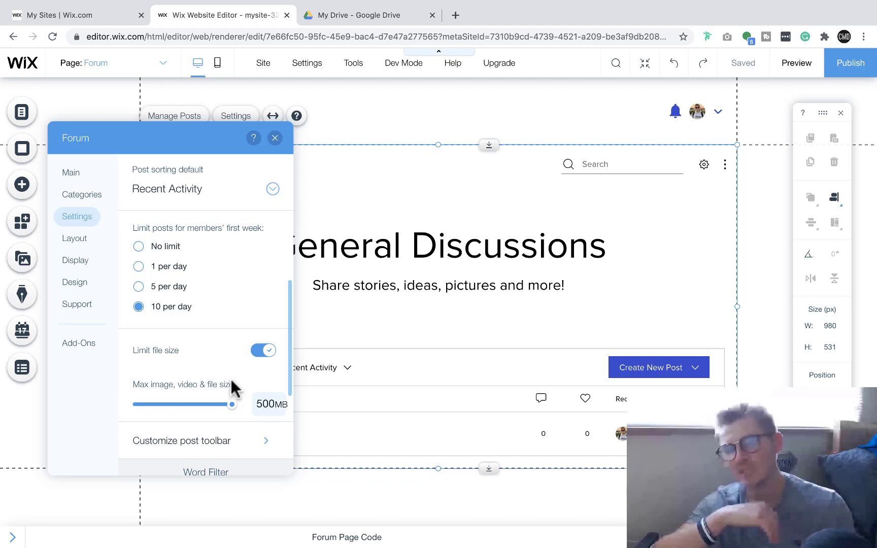
{"action": "left_click", "coordinate": [274, 137]}
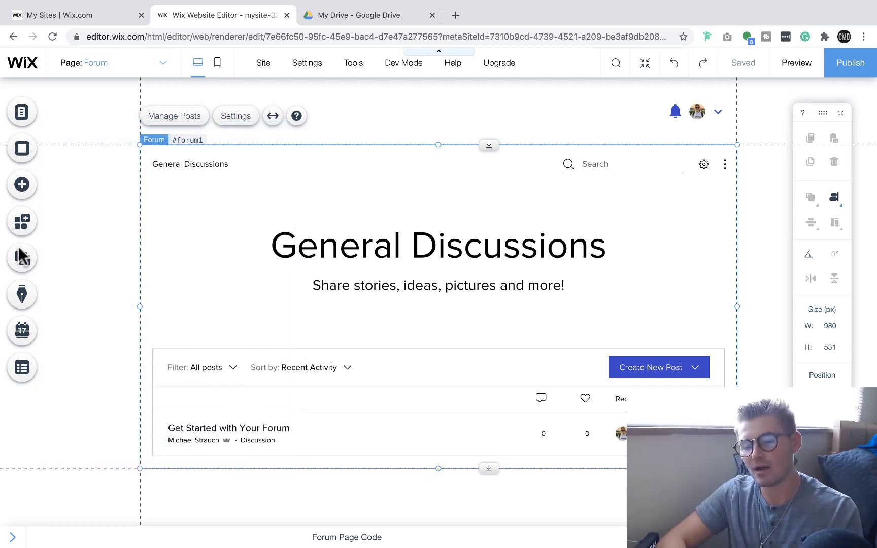
Install Wix Challenges, adding a Challenges page with sample challenges like Run Your First 5k.
{"action": "left_click", "coordinate": [22, 187]}
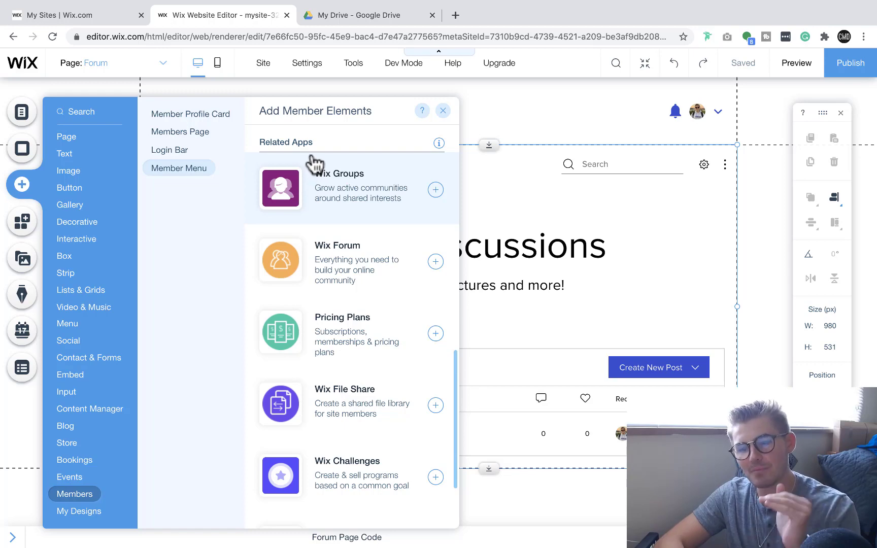
{"action": "scroll", "coordinate": [320, 193], "scroll_direction": "down", "scroll_amount": 2}
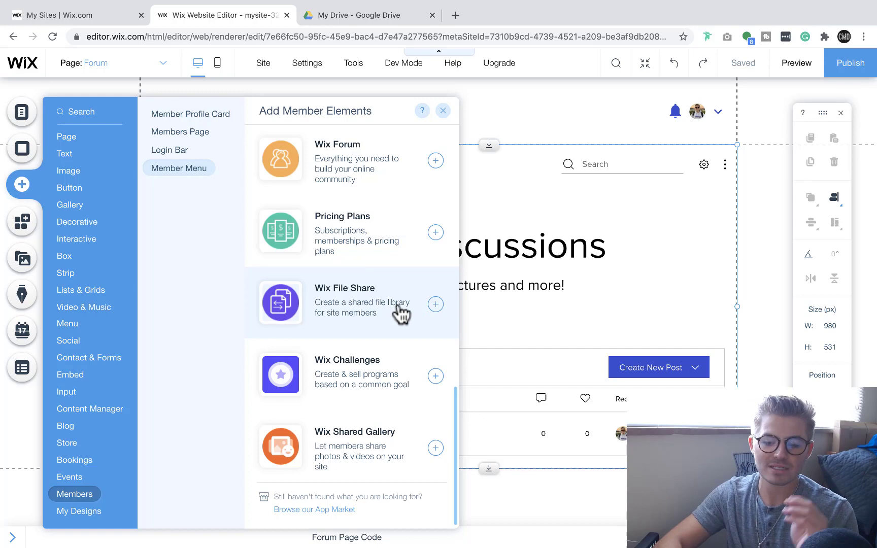
{"action": "left_click", "coordinate": [379, 377]}
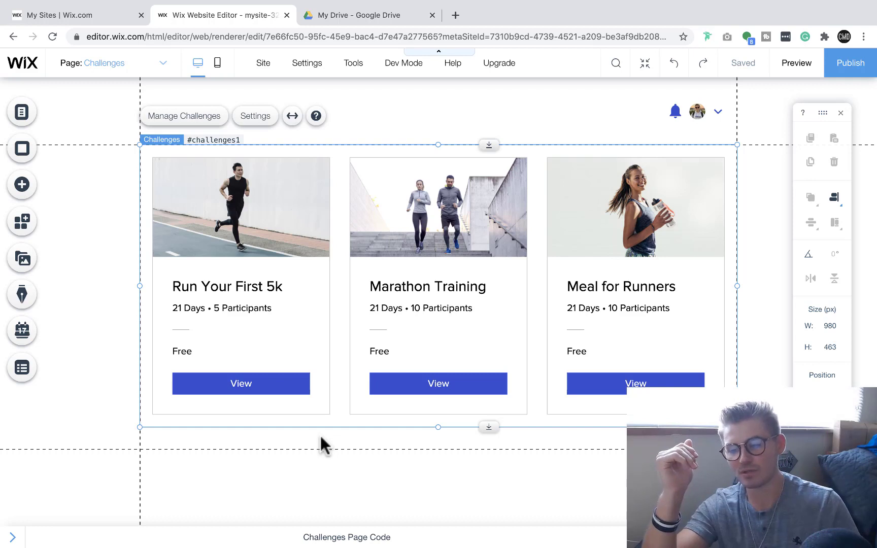
Create a new challenge in the Challenges dashboard, choosing Start Fresh instead of a template.
{"action": "left_click", "coordinate": [184, 121]}
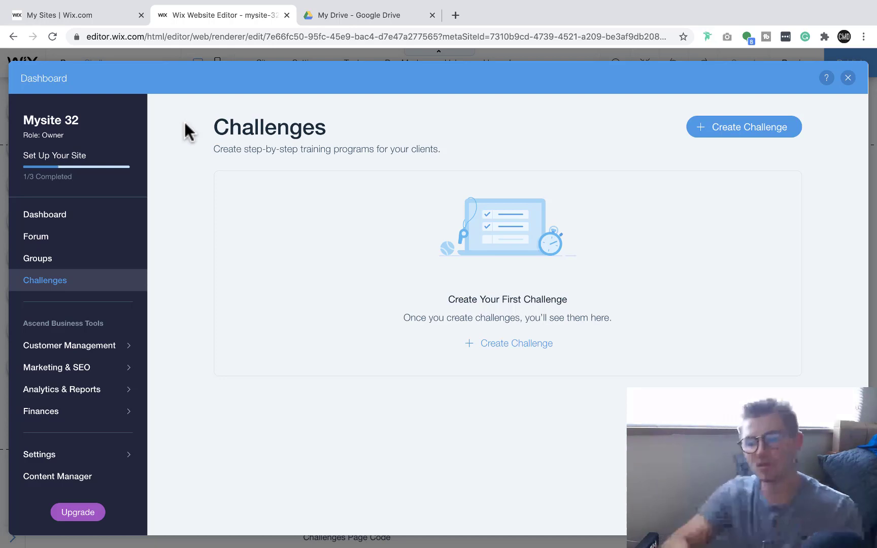
{"action": "left_click", "coordinate": [718, 130]}
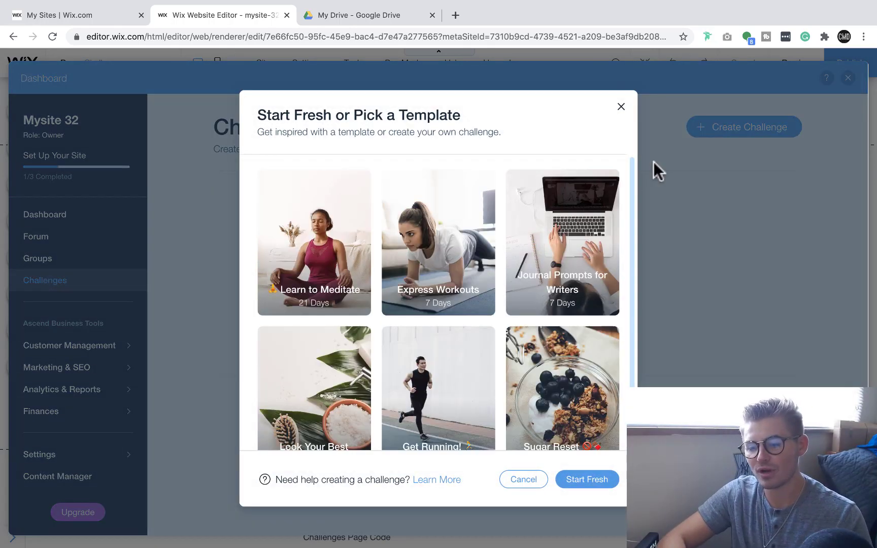
{"action": "scroll", "coordinate": [421, 304], "scroll_direction": "down", "scroll_amount": 2}
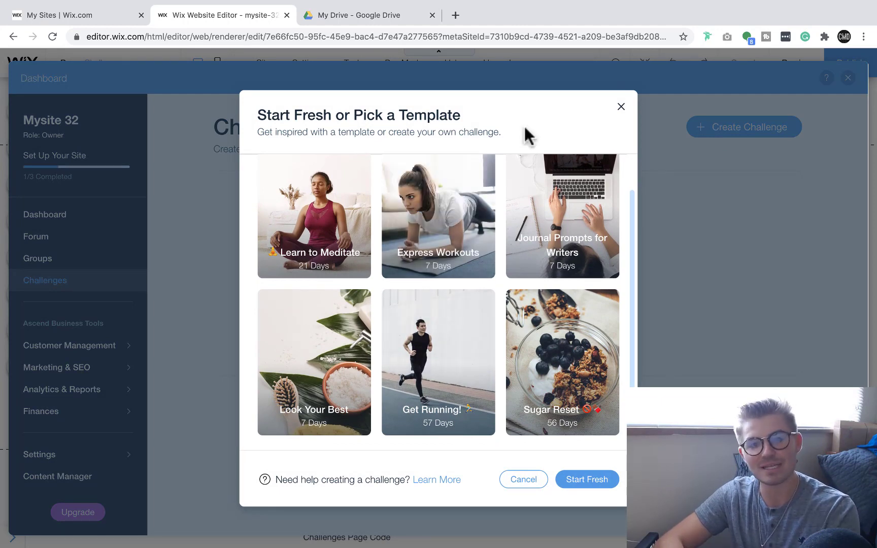
{"action": "left_click", "coordinate": [570, 481]}
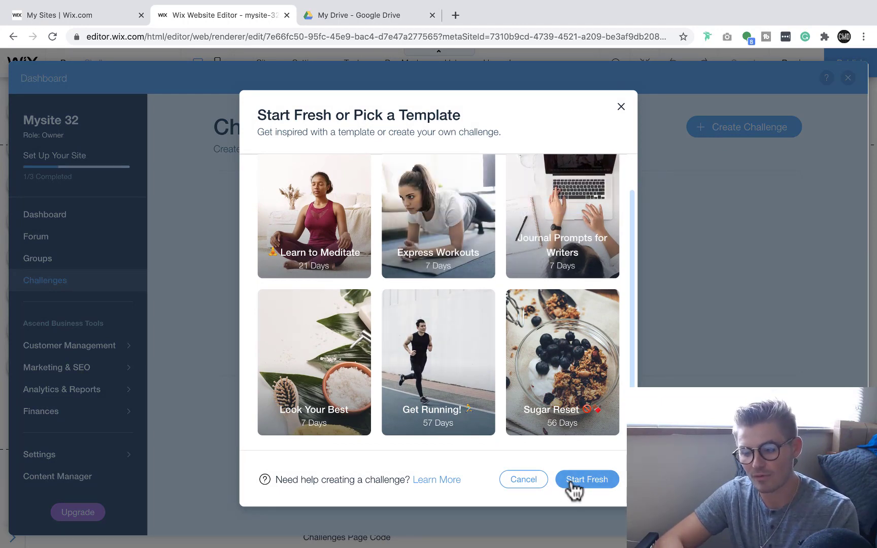
Set the new challenge to Pay to Join and review its visibility, participant and reward options.
{"action": "scroll", "coordinate": [464, 389], "scroll_direction": "down", "scroll_amount": 5}
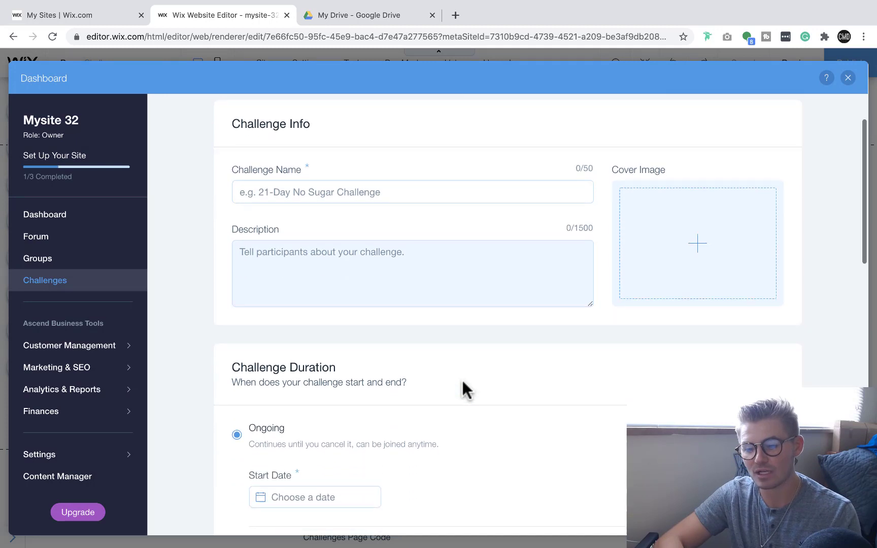
{"action": "scroll", "coordinate": [467, 389], "scroll_direction": "down", "scroll_amount": 5}
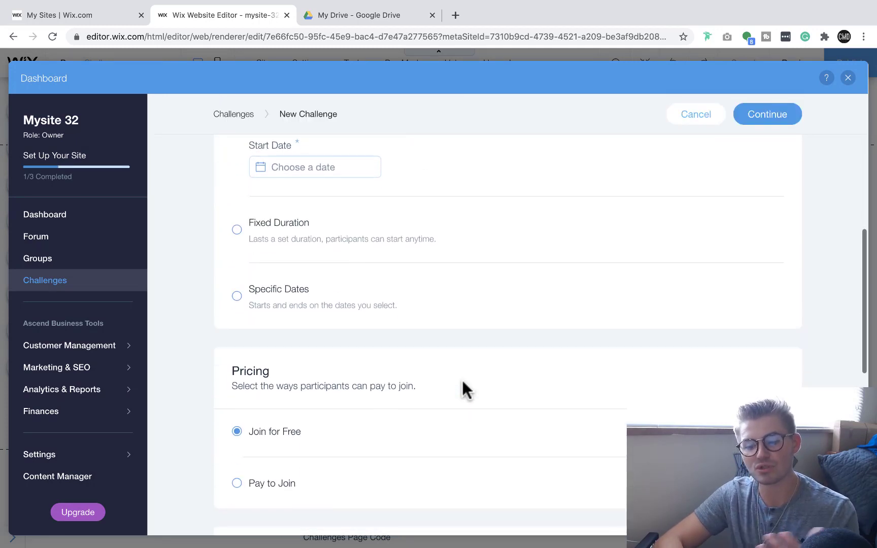
{"action": "scroll", "coordinate": [466, 389], "scroll_direction": "down", "scroll_amount": 2}
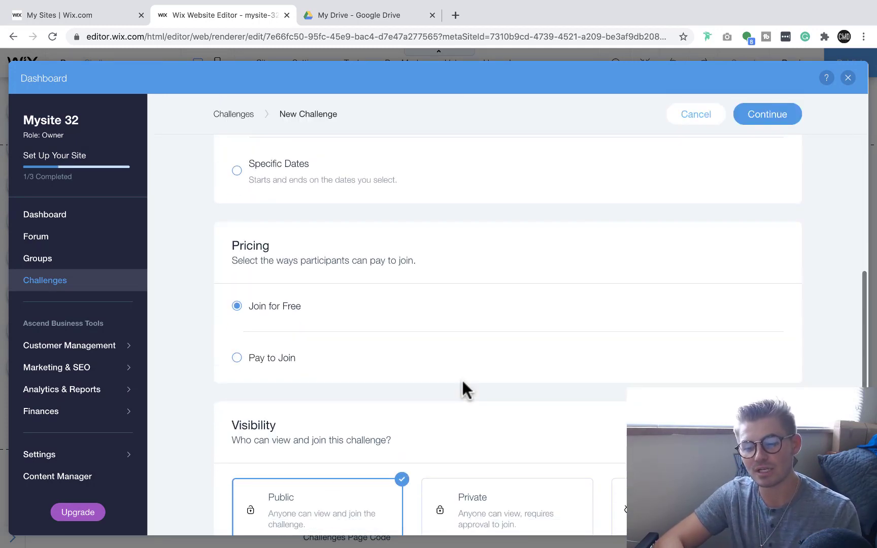
{"action": "left_click", "coordinate": [284, 360]}
{"action": "scroll", "coordinate": [303, 355], "scroll_direction": "down", "scroll_amount": 7}
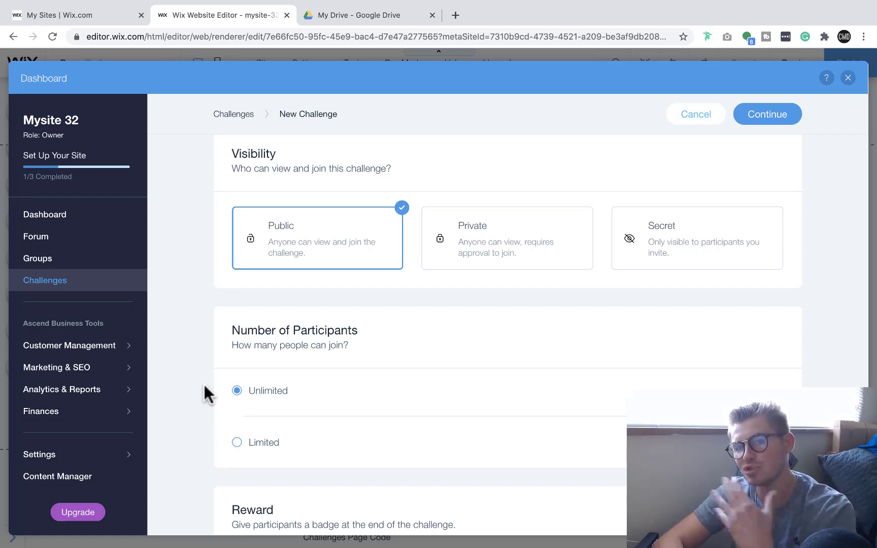
{"action": "scroll", "coordinate": [203, 382], "scroll_direction": "down", "scroll_amount": 2}
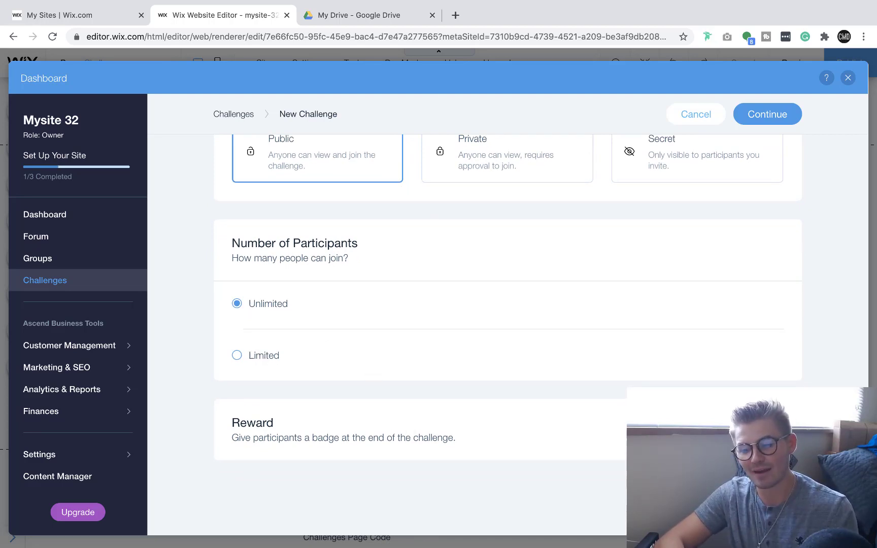
{"action": "scroll", "coordinate": [589, 459], "scroll_direction": "down", "scroll_amount": 4}
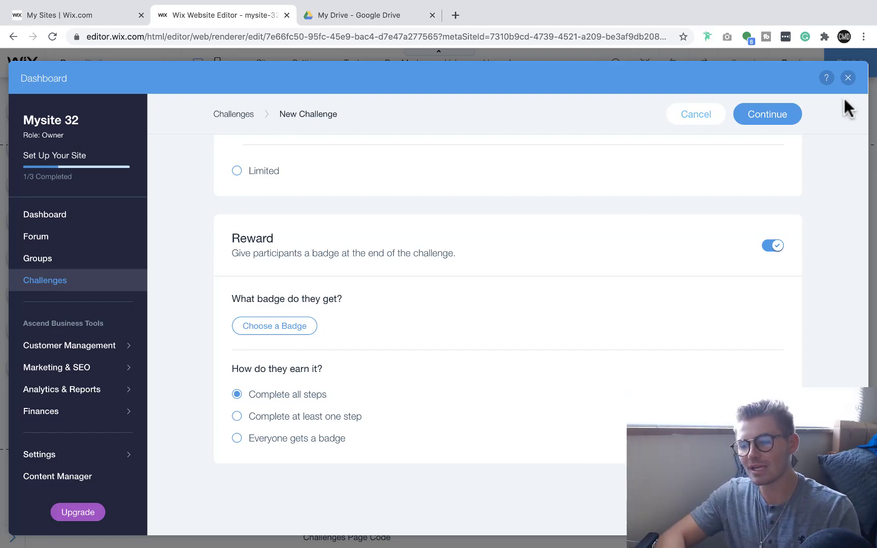
Return to the editor and install Wix Shared Gallery, adding a page of sample member photo posts.
{"action": "left_click", "coordinate": [849, 78]}
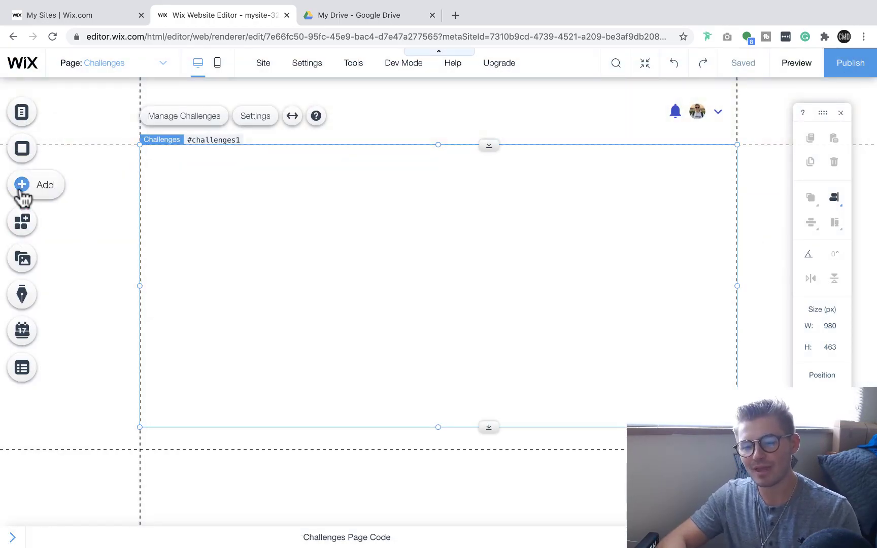
{"action": "left_click", "coordinate": [21, 195]}
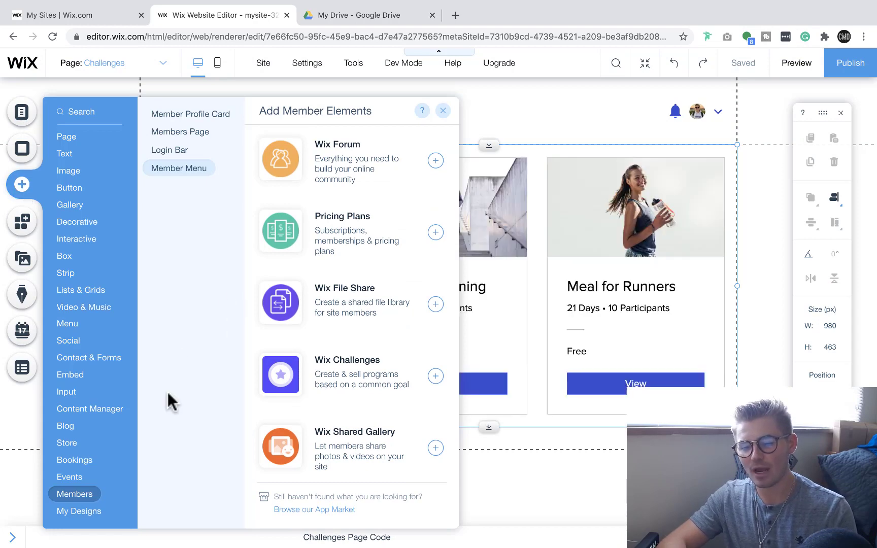
{"action": "left_click", "coordinate": [357, 447]}
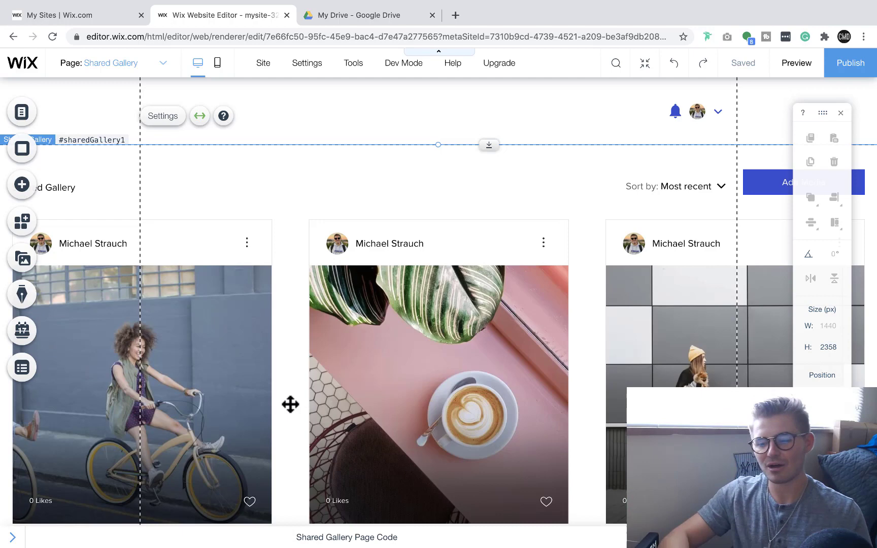
{"action": "scroll", "coordinate": [290, 404], "scroll_direction": "down", "scroll_amount": 5}
{"action": "scroll", "coordinate": [291, 405], "scroll_direction": "down", "scroll_amount": 3}
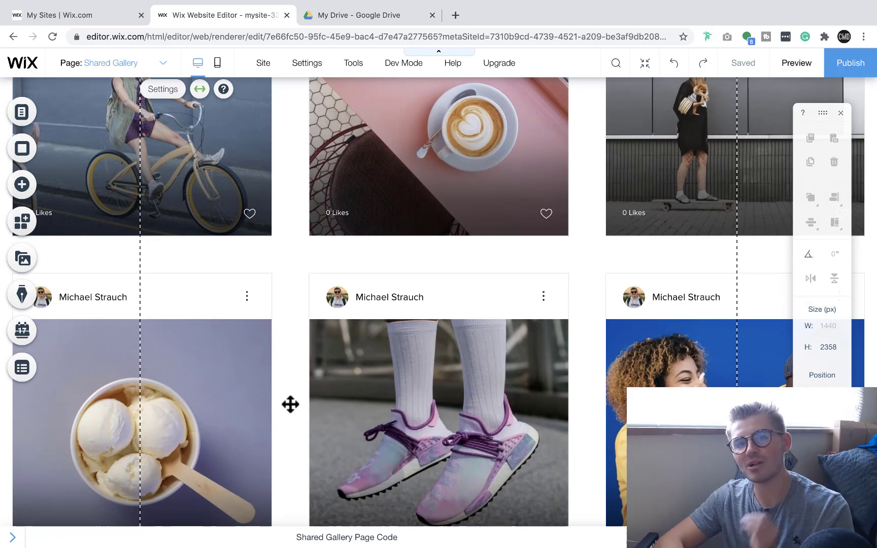
{"action": "scroll", "coordinate": [291, 404], "scroll_direction": "up", "scroll_amount": 7}
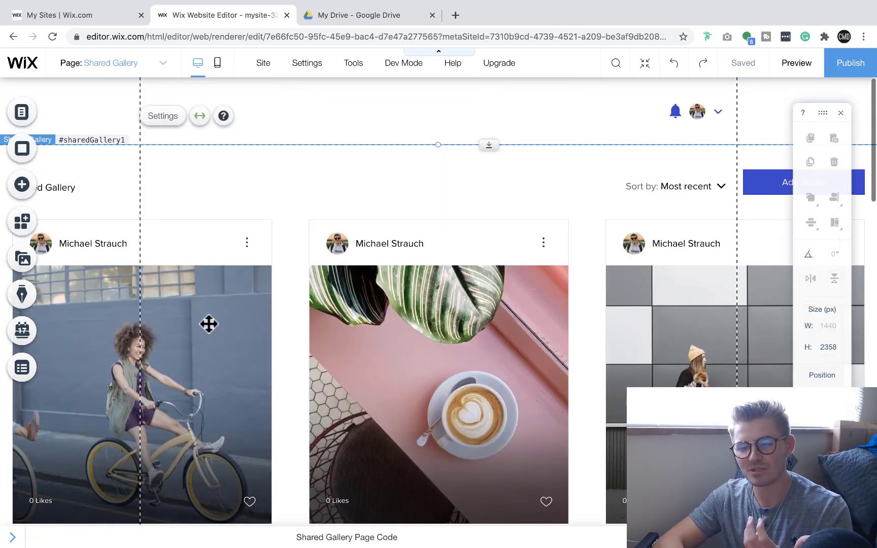
Review the Shared Gallery's upload permissions and display settings, keeping the sort order at Most recent.
{"action": "left_click", "coordinate": [163, 116]}
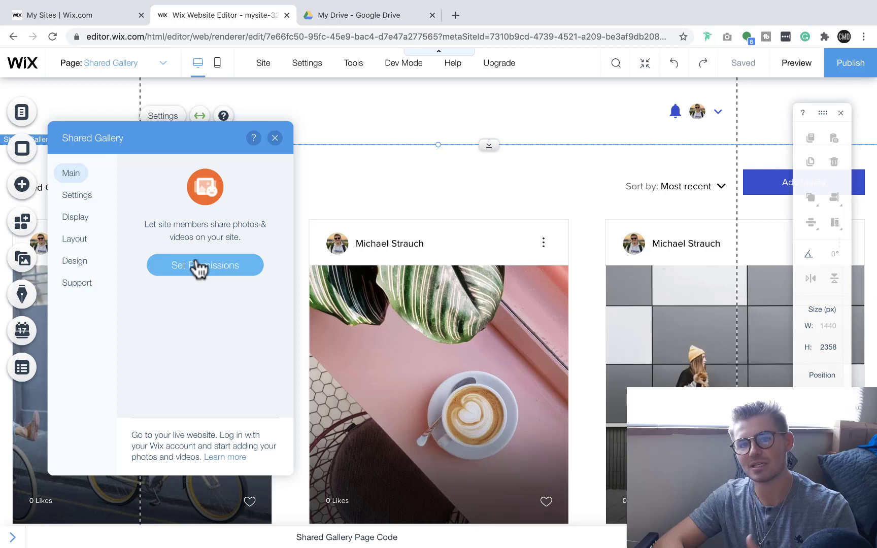
{"action": "left_click", "coordinate": [77, 199]}
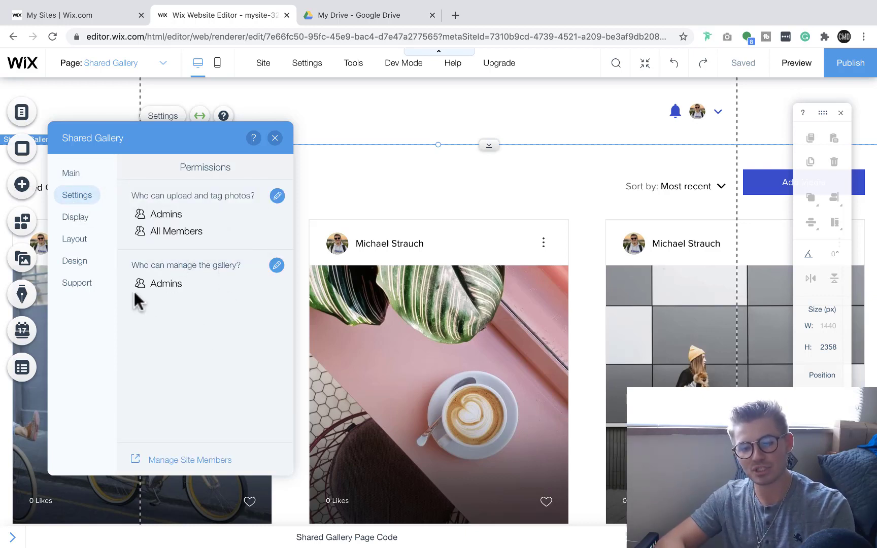
{"action": "left_click", "coordinate": [77, 222]}
{"action": "scroll", "coordinate": [222, 300], "scroll_direction": "down", "scroll_amount": 1}
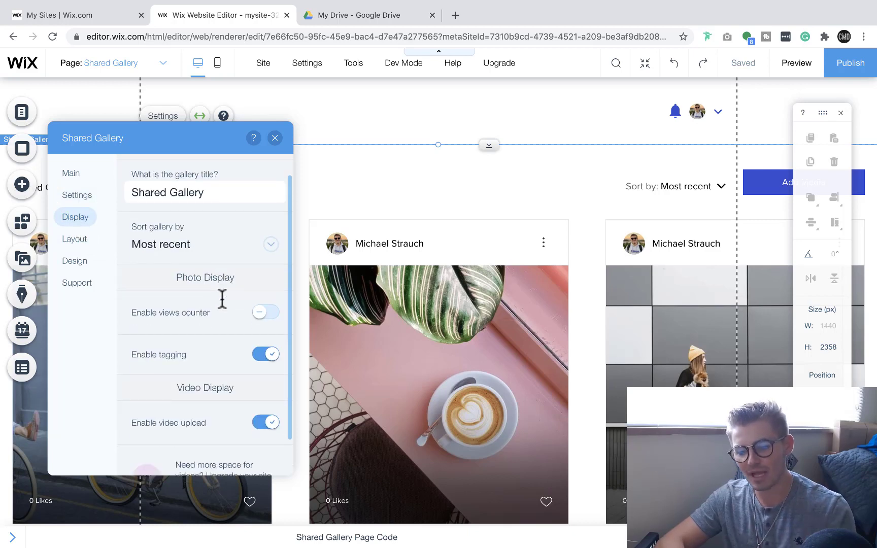
{"action": "left_click", "coordinate": [201, 264]}
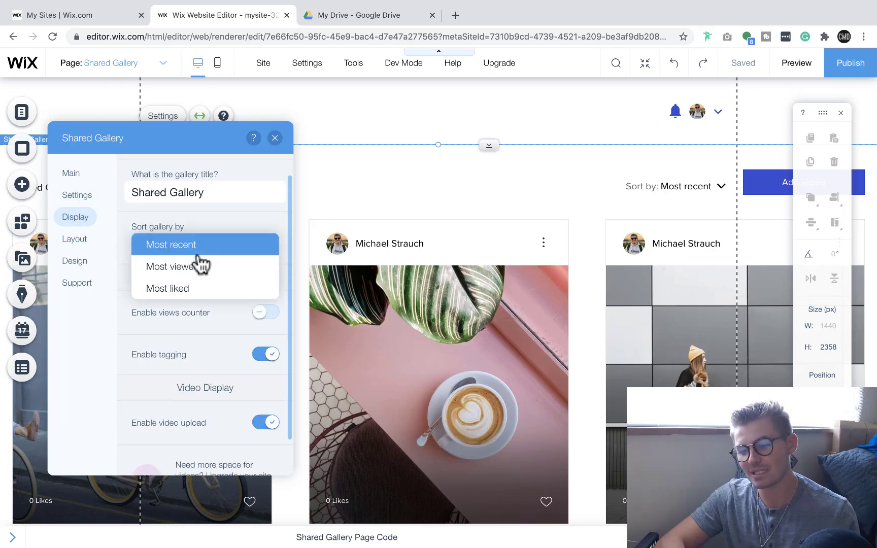
{"action": "left_click", "coordinate": [224, 235]}
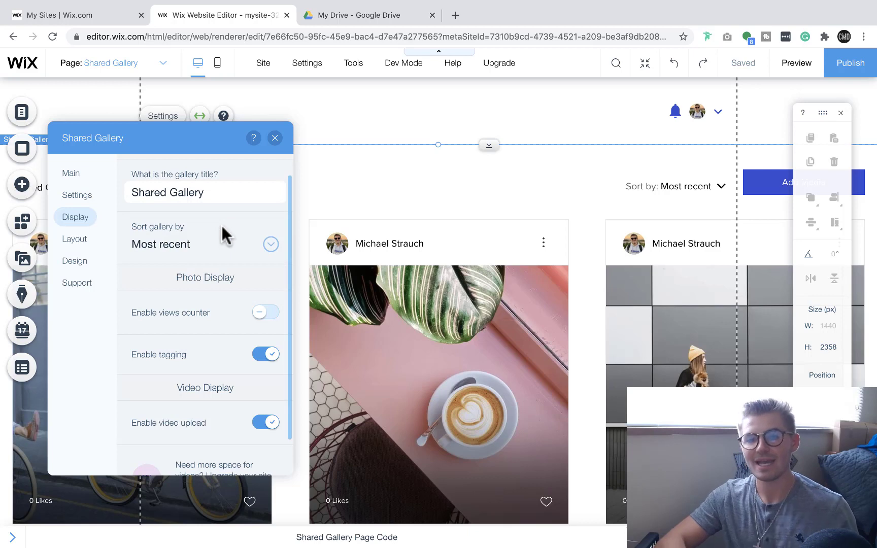